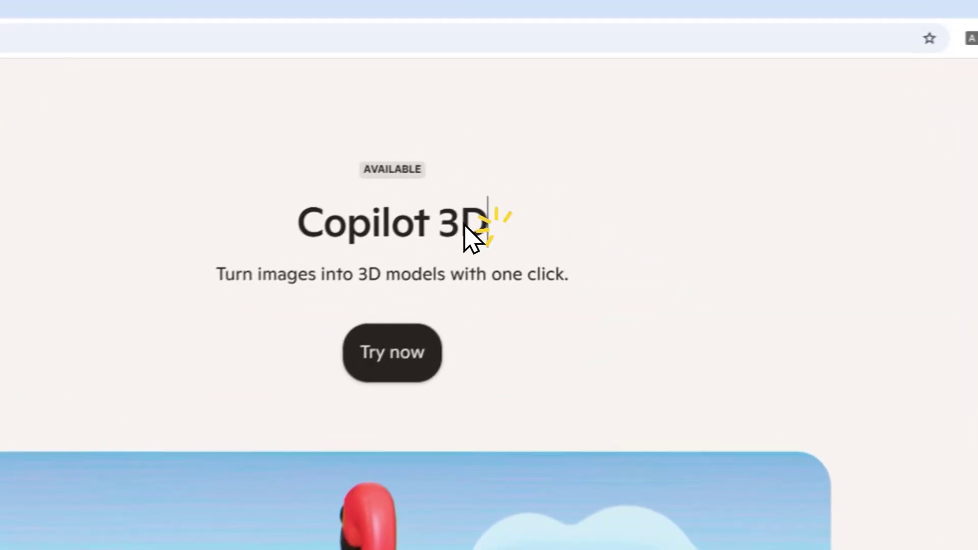
Highlight the Copilot 3D heading and scroll through the feature list and showcase to the FAQ.
{"action": "left_click_drag", "start_coordinate": [526, 161], "coordinate": [432, 165]}
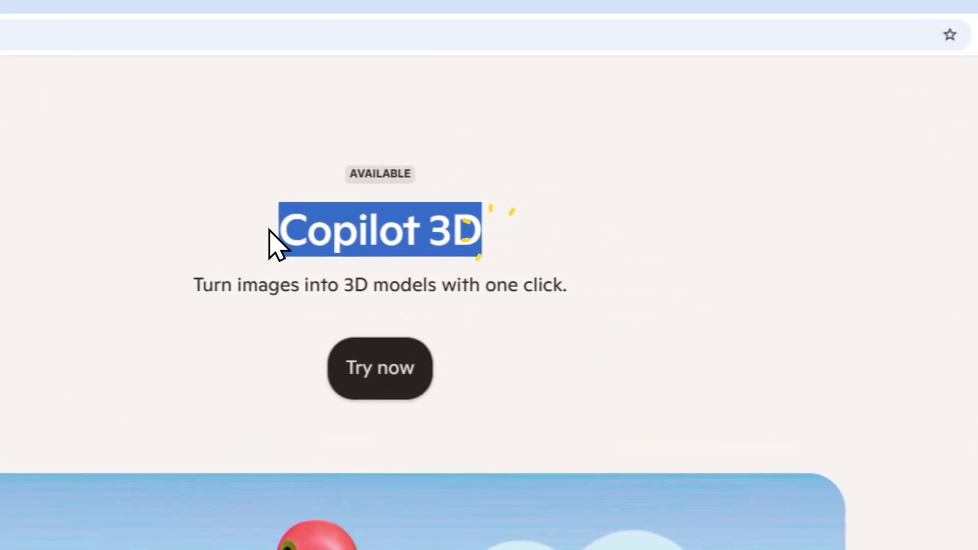
{"action": "scroll", "coordinate": [836, 324], "scroll_direction": "down", "scroll_amount": 2}
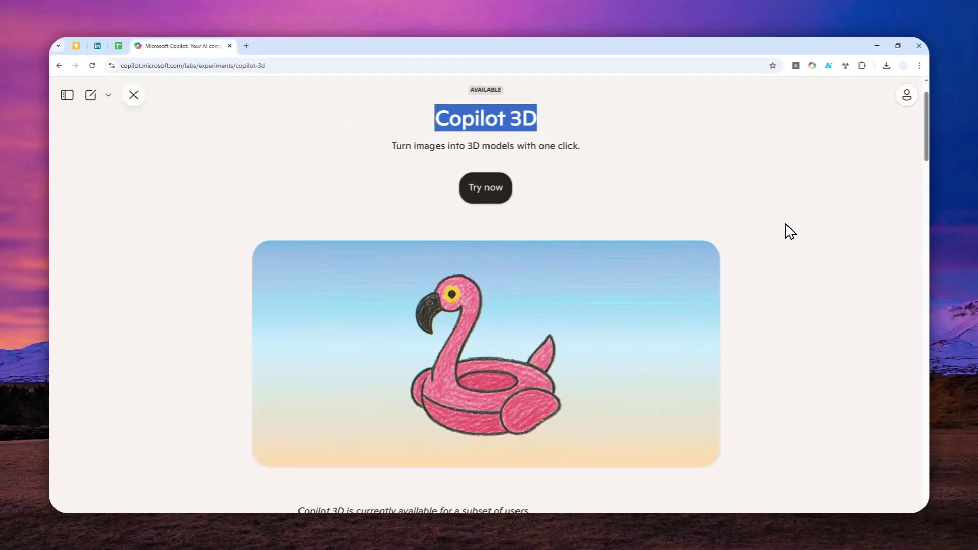
{"action": "scroll", "coordinate": [792, 249], "scroll_direction": "down", "scroll_amount": 3}
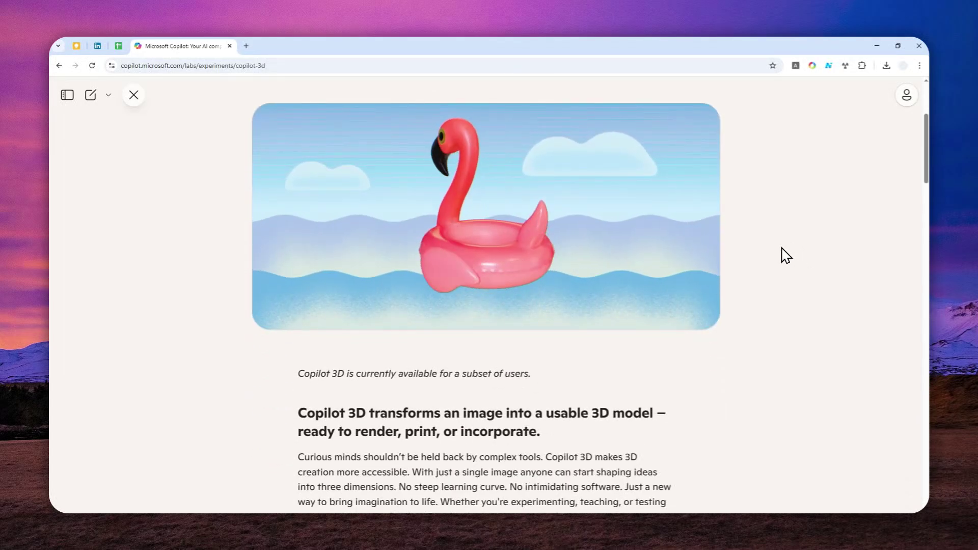
{"action": "scroll", "coordinate": [780, 268], "scroll_direction": "down", "scroll_amount": 5}
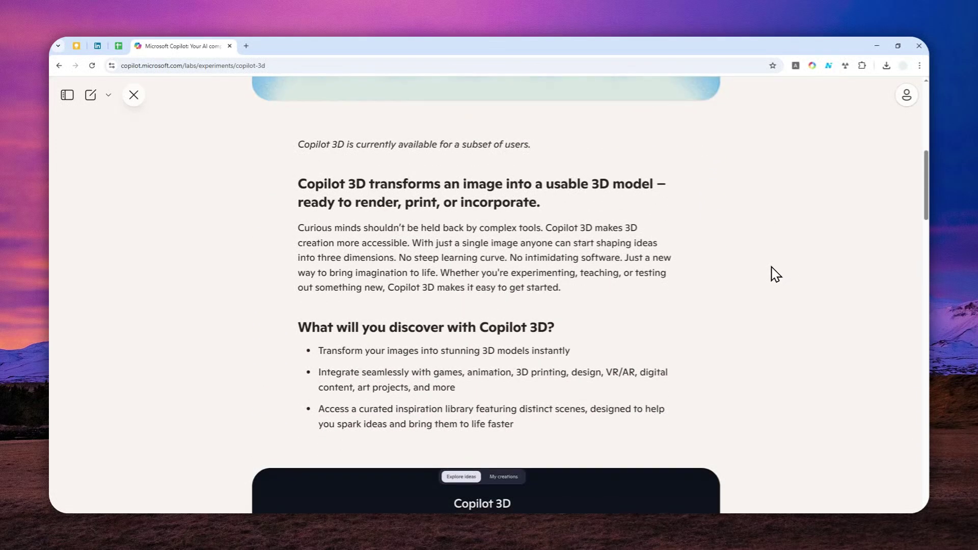
{"action": "scroll", "coordinate": [772, 274], "scroll_direction": "down", "scroll_amount": 4}
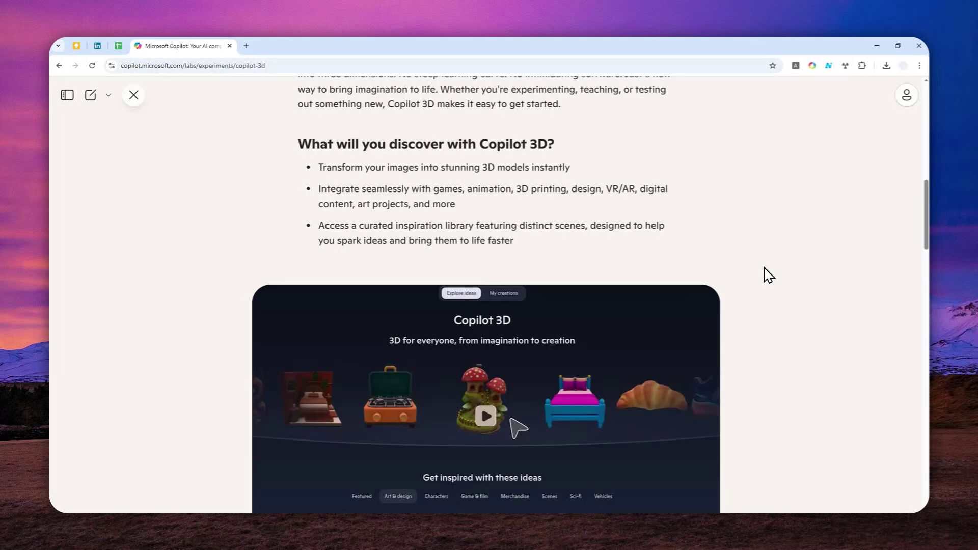
{"action": "scroll", "coordinate": [768, 275], "scroll_direction": "down", "scroll_amount": 7}
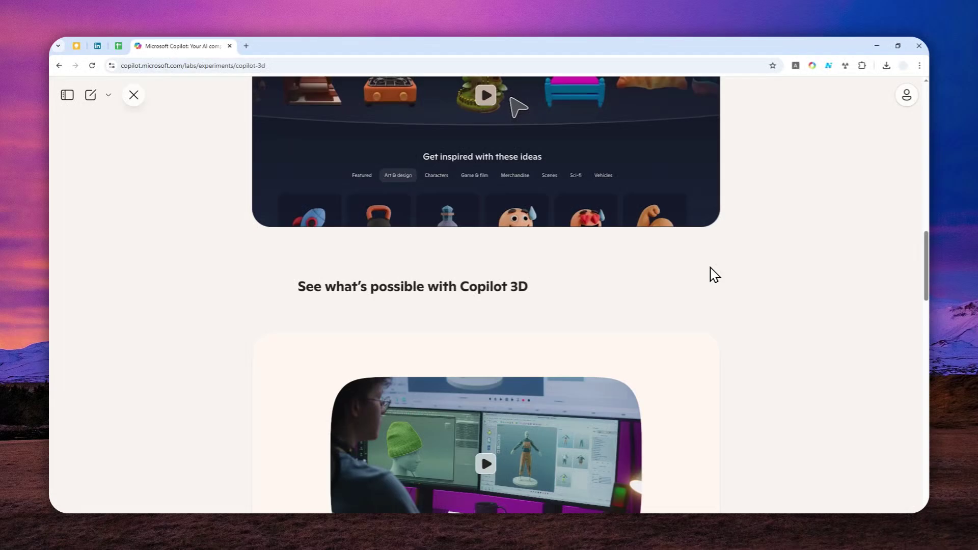
{"action": "scroll", "coordinate": [714, 275], "scroll_direction": "down", "scroll_amount": 5}
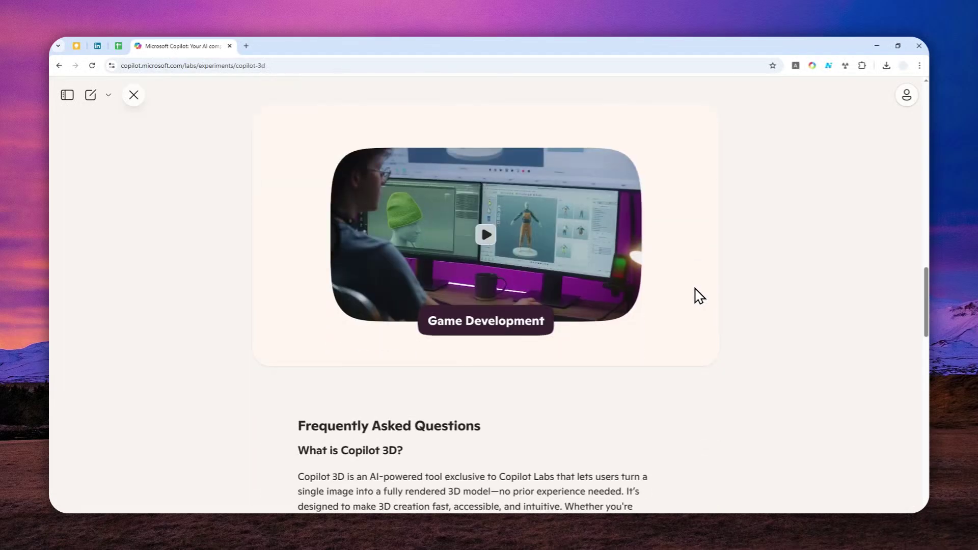
{"action": "scroll", "coordinate": [694, 284], "scroll_direction": "down", "scroll_amount": 3}
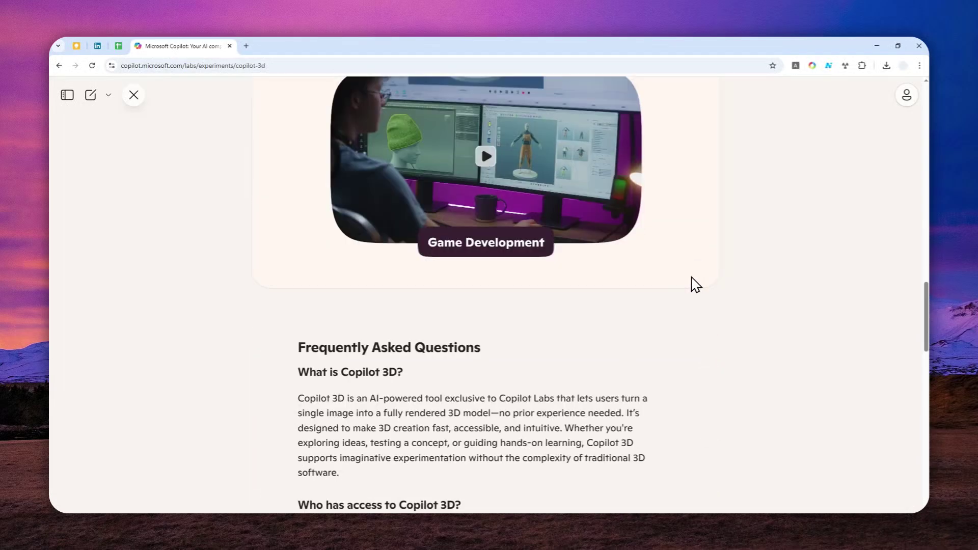
{"action": "scroll", "coordinate": [683, 299], "scroll_direction": "up", "scroll_amount": 2}
Load copilot.microsoft.com in a new tab and reveal the sidebar with Labs.
{"action": "left_click", "coordinate": [369, 48]}
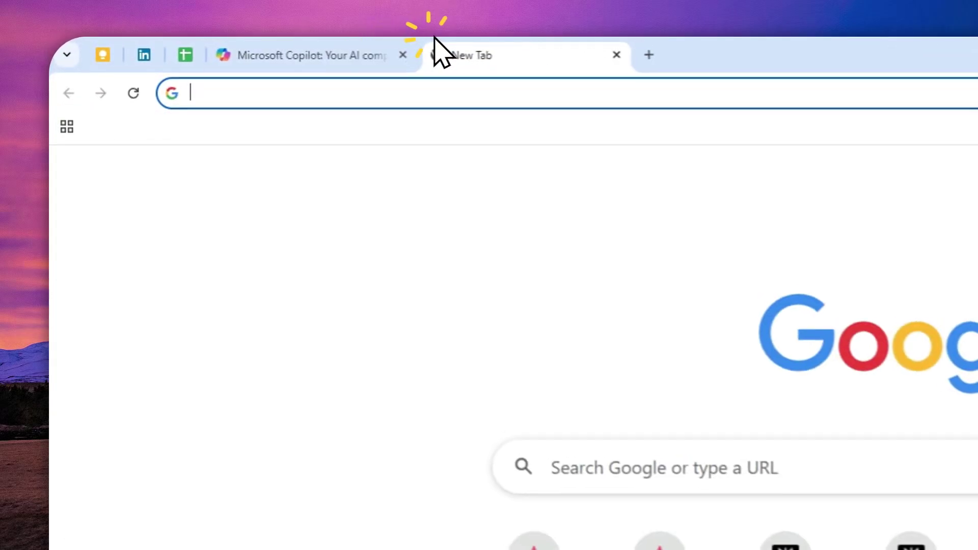
{"action": "type", "text": "copilot.microsoft.com"}
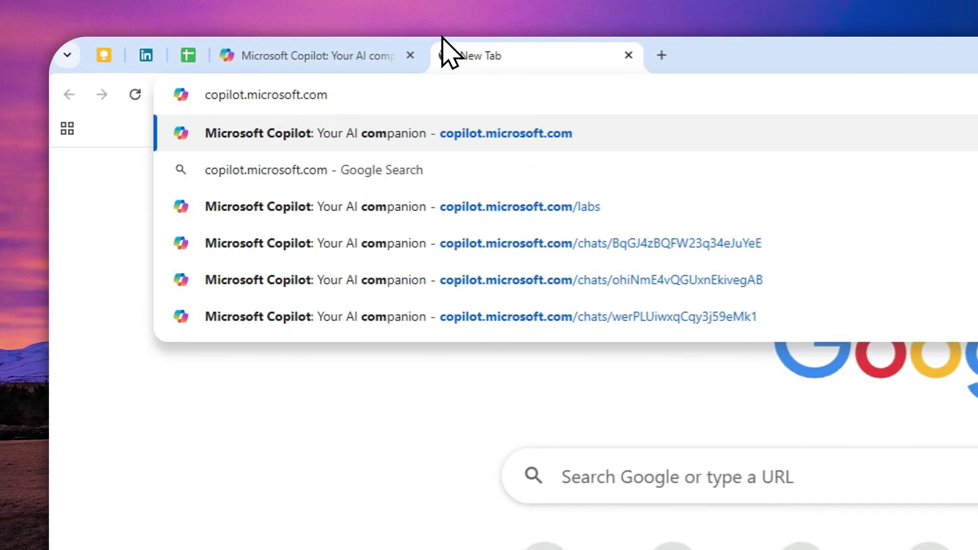
{"action": "key", "text": "Return"}
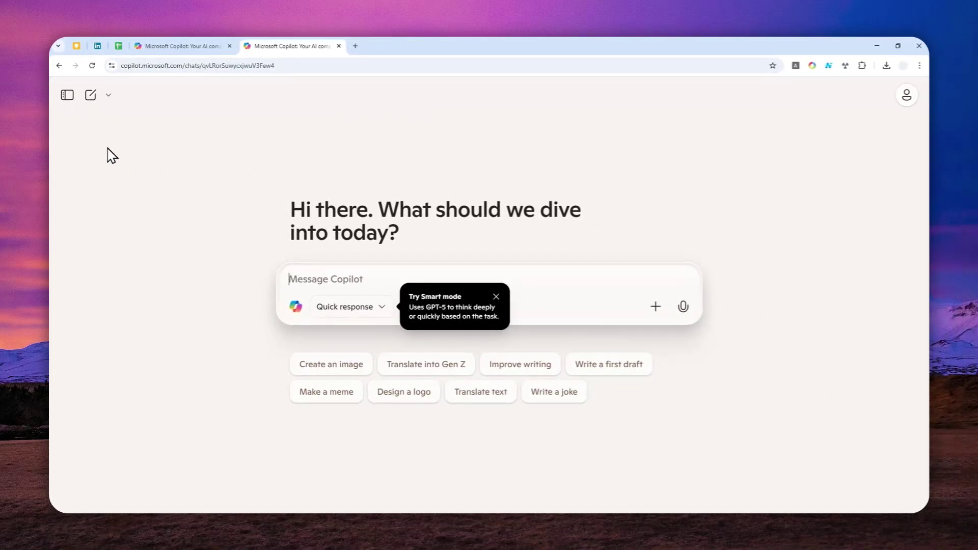
{"action": "left_click", "coordinate": [66, 94]}
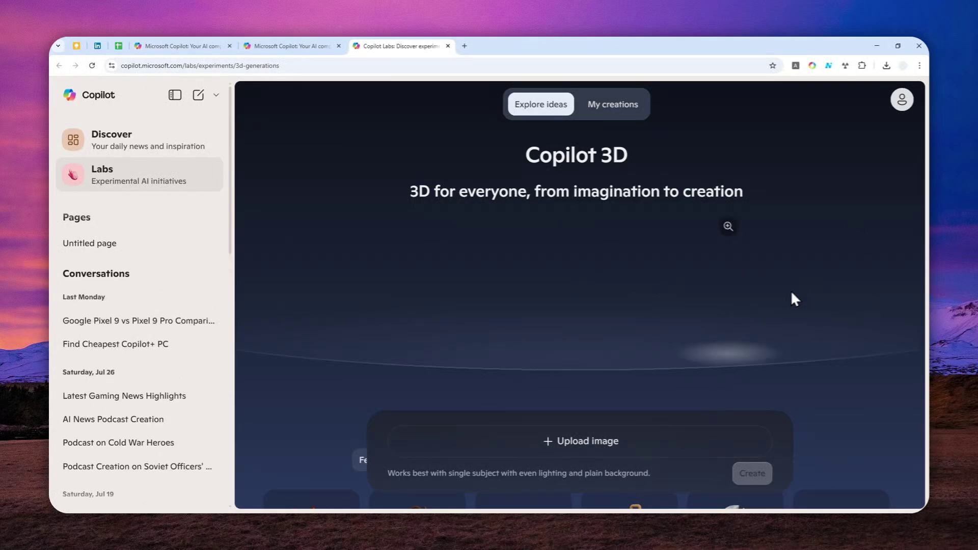
Upload Medieval Iron Man.png as the source image in the Copilot 3D creation box.
{"action": "scroll", "coordinate": [512, 301], "scroll_direction": "down", "scroll_amount": 5}
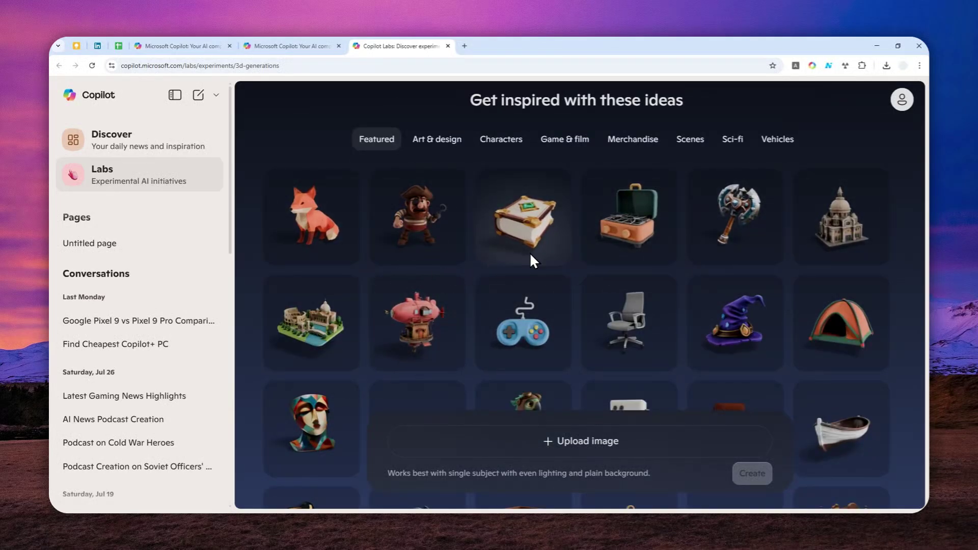
{"action": "scroll", "coordinate": [610, 319], "scroll_direction": "down", "scroll_amount": 3}
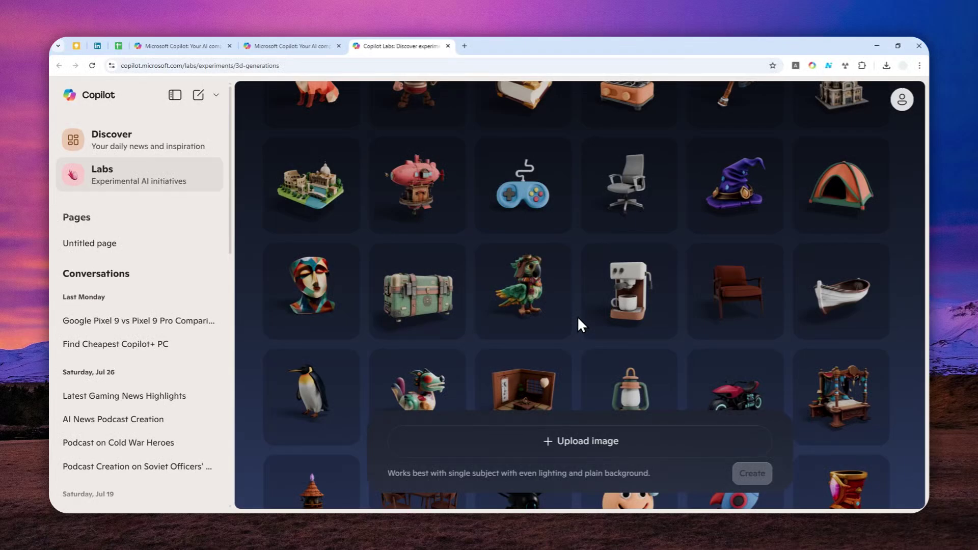
{"action": "scroll", "coordinate": [573, 313], "scroll_direction": "down", "scroll_amount": 3}
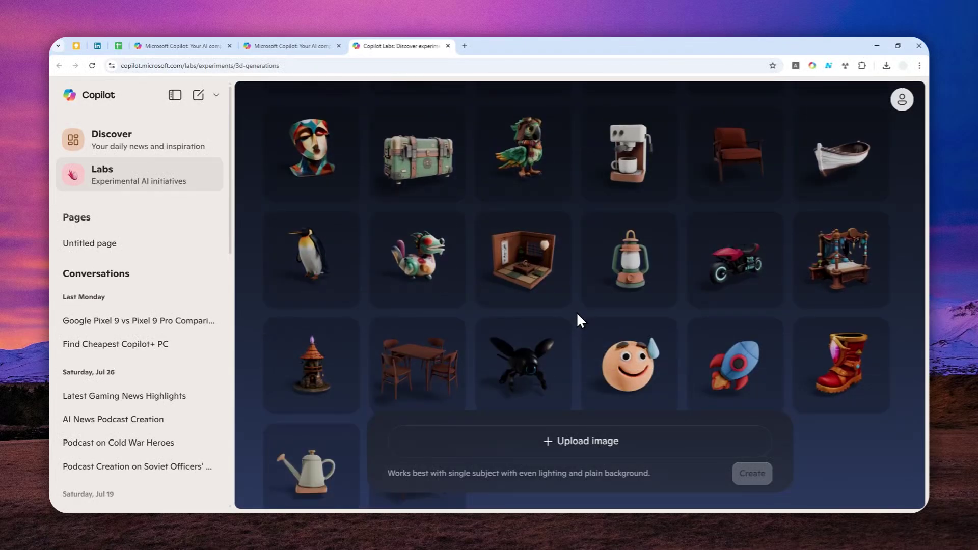
{"action": "scroll", "coordinate": [577, 315], "scroll_direction": "down", "scroll_amount": 1}
{"action": "scroll", "coordinate": [579, 314], "scroll_direction": "up", "scroll_amount": 10}
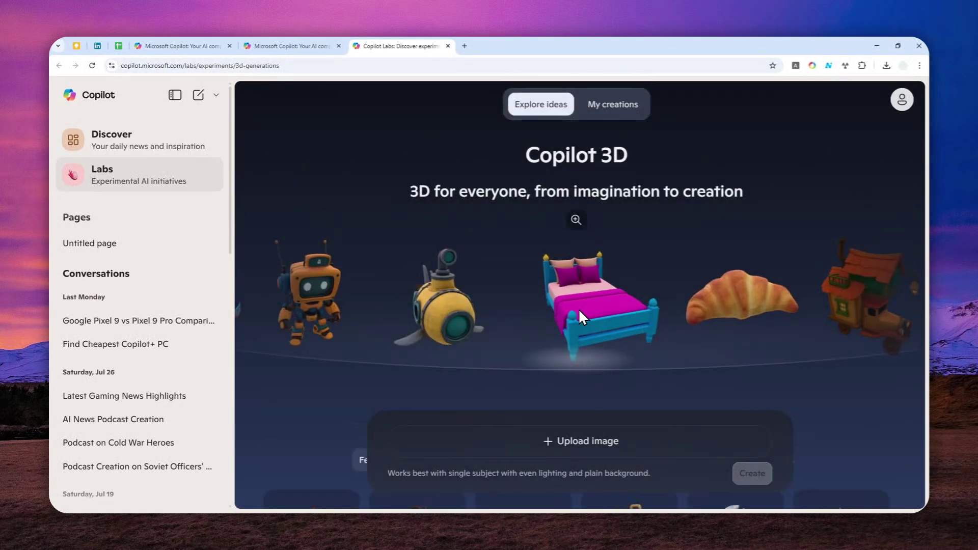
{"action": "left_click", "coordinate": [530, 441]}
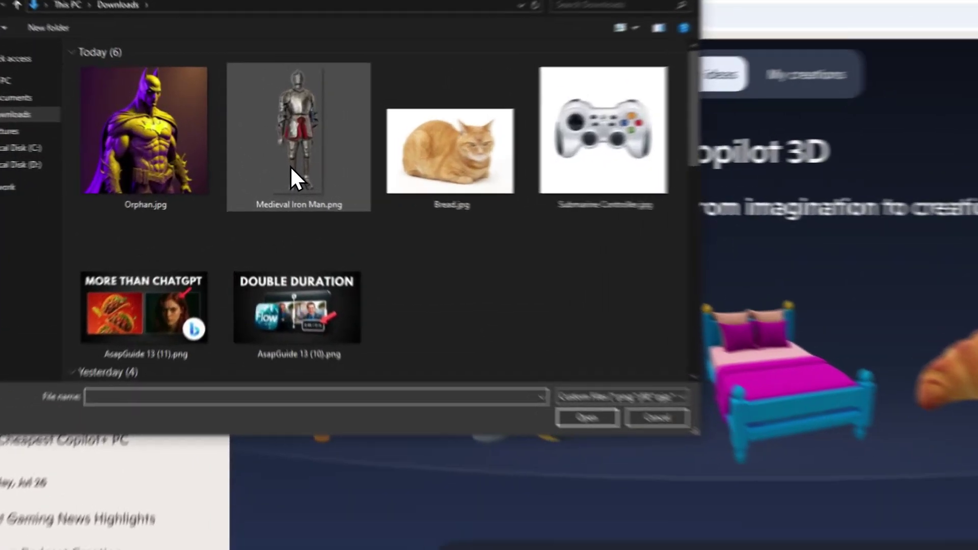
{"action": "left_click", "coordinate": [290, 164]}
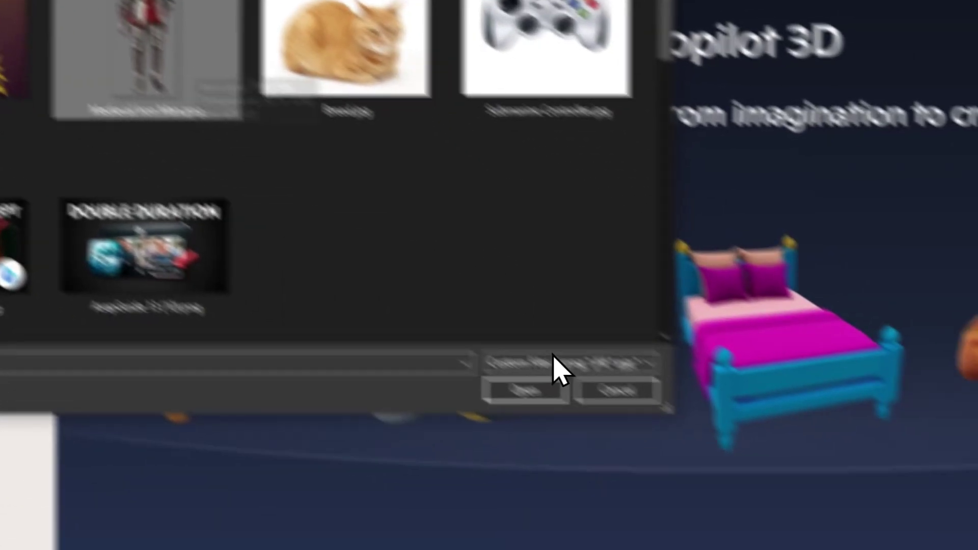
{"action": "left_click", "coordinate": [524, 391]}
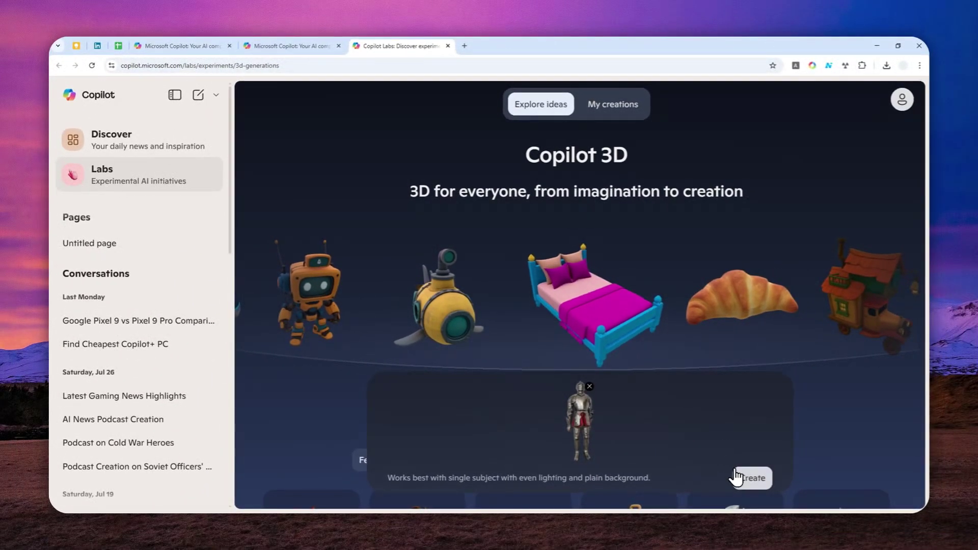
Create a 3D knight model from the uploaded armor photo.
{"action": "left_click", "coordinate": [744, 481]}
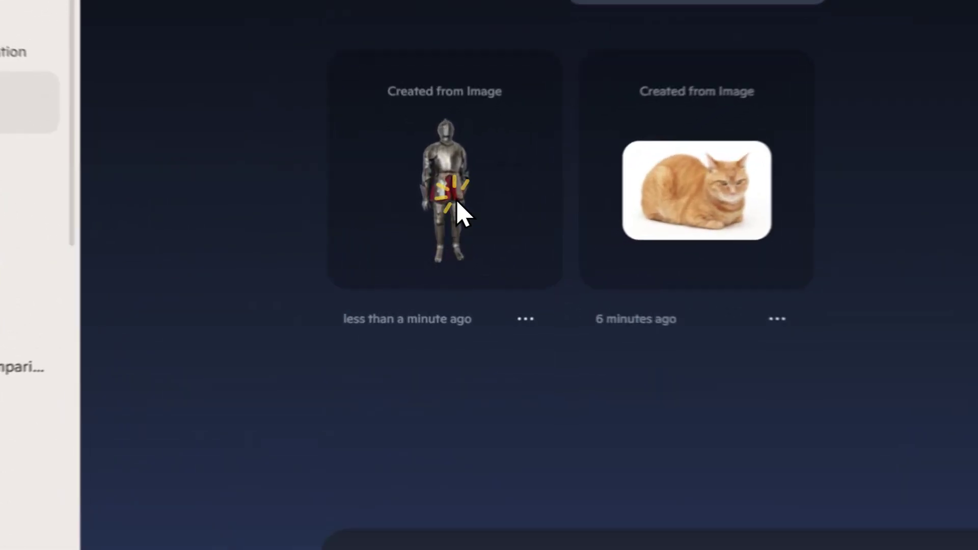
Open the knight model and orbit it to view its sides, back and front.
{"action": "left_click", "coordinate": [444, 234]}
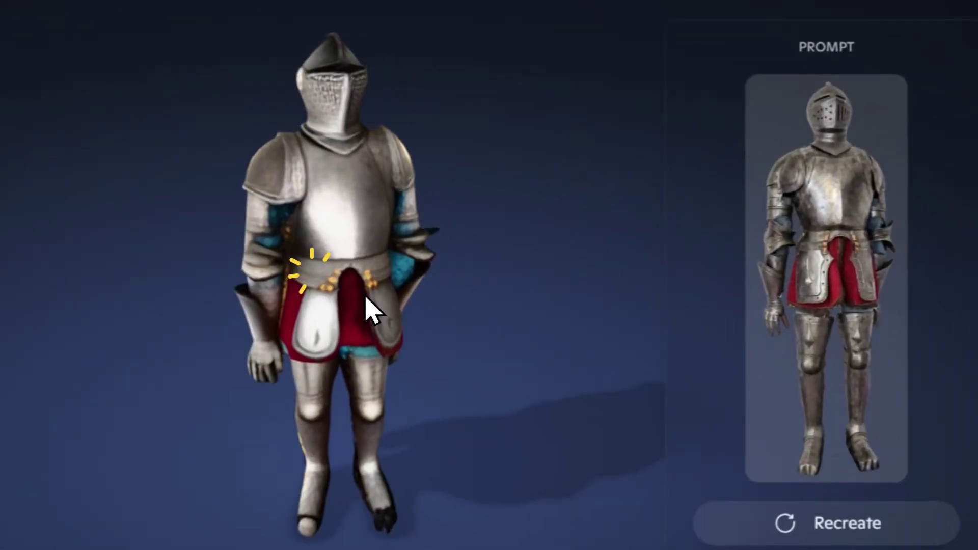
{"action": "left_click_drag", "start_coordinate": [593, 303], "coordinate": [729, 277]}
{"action": "left_click_drag", "start_coordinate": [622, 262], "coordinate": [266, 291]}
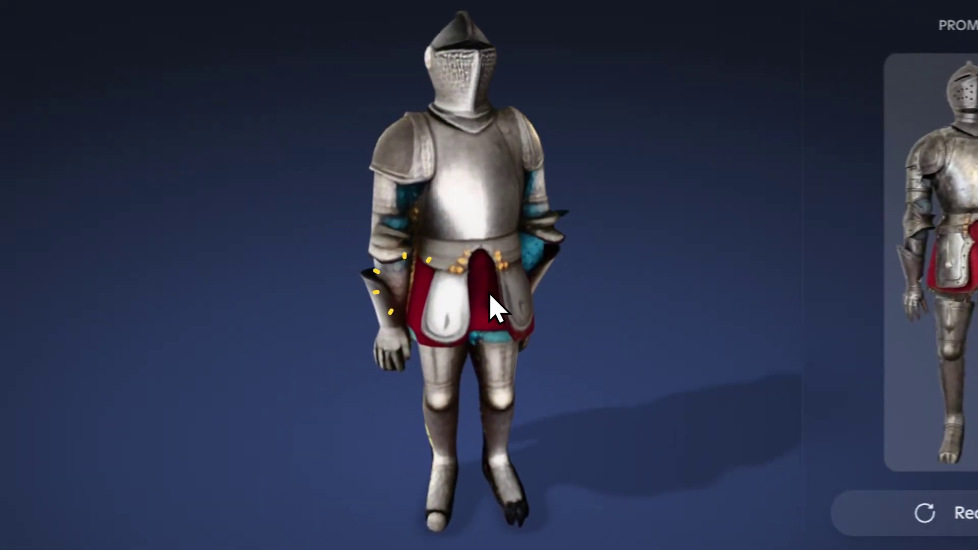
{"action": "left_click_drag", "start_coordinate": [511, 260], "coordinate": [455, 273]}
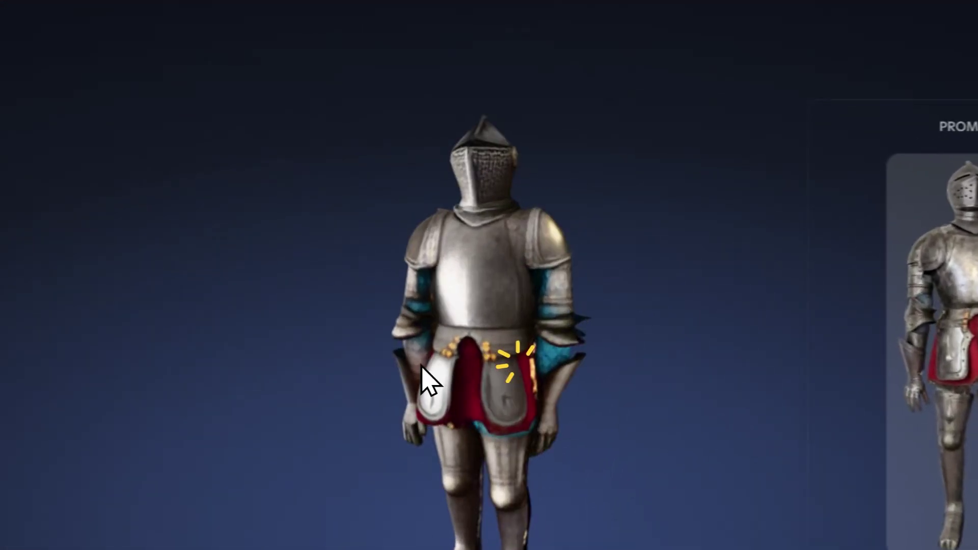
{"action": "left_click_drag", "start_coordinate": [554, 294], "coordinate": [540, 296]}
{"action": "left_click_drag", "start_coordinate": [581, 384], "coordinate": [631, 373]}
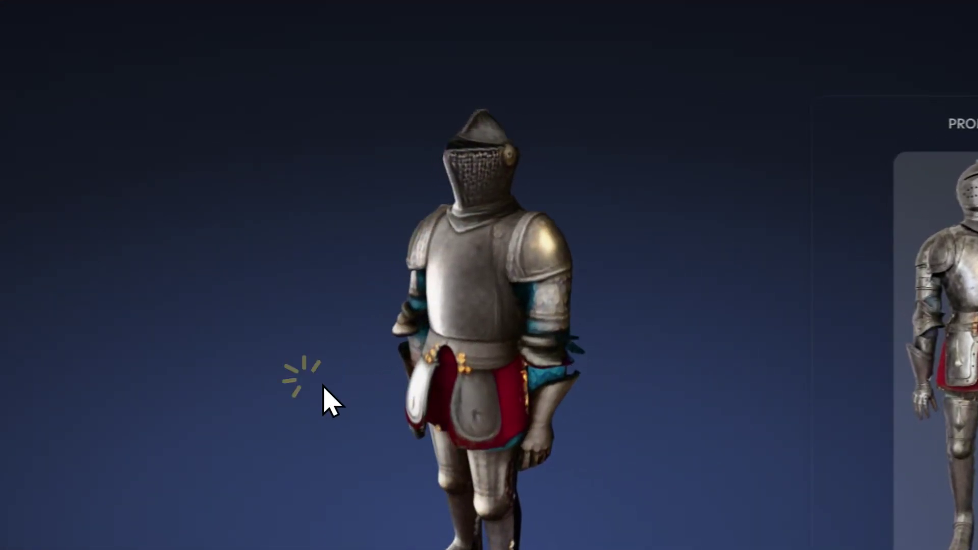
{"action": "left_click_drag", "start_coordinate": [323, 393], "coordinate": [530, 372]}
Examine the knight's front torso up close, then download the model as a .glb file.
{"action": "scroll", "coordinate": [474, 304], "scroll_direction": "up", "scroll_amount": 2}
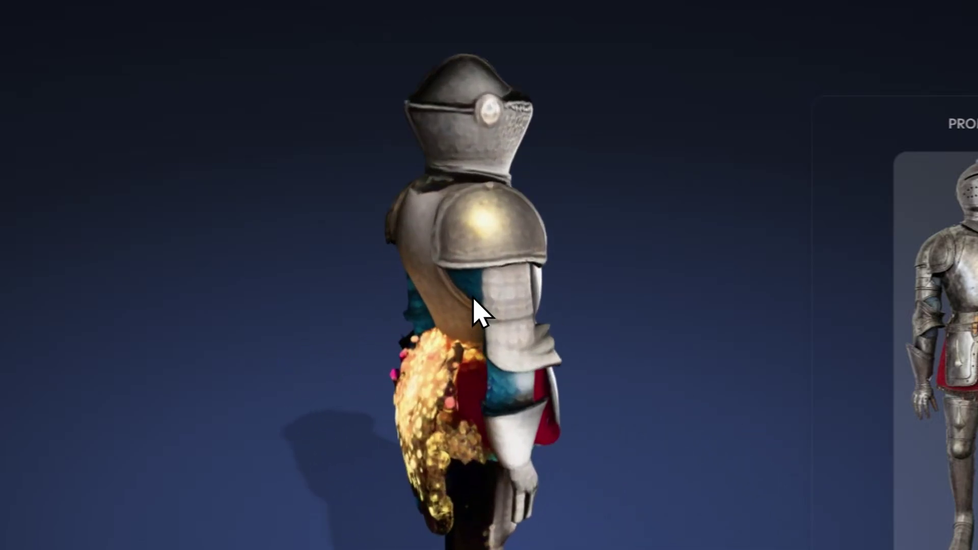
{"action": "scroll", "coordinate": [474, 304], "scroll_direction": "up", "scroll_amount": 3}
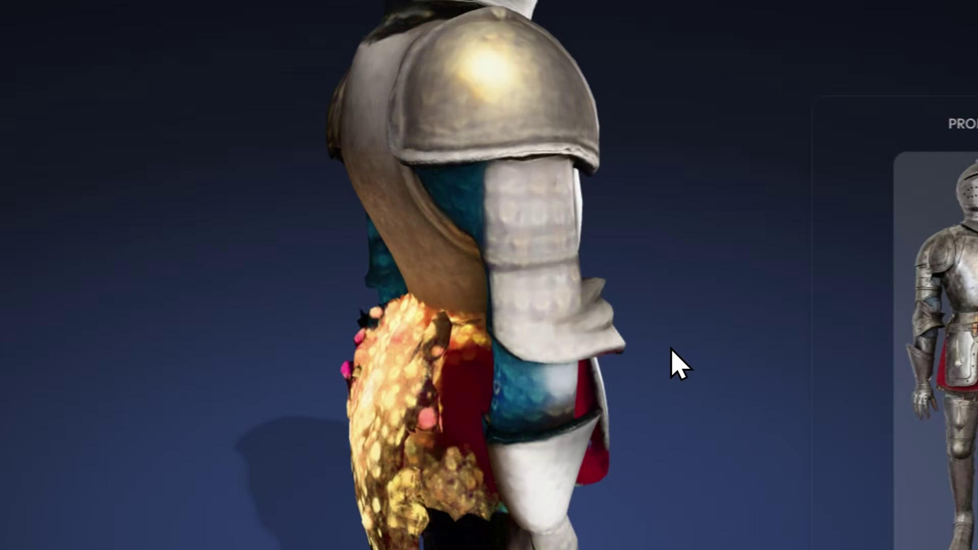
{"action": "left_click_drag", "start_coordinate": [640, 382], "coordinate": [402, 324]}
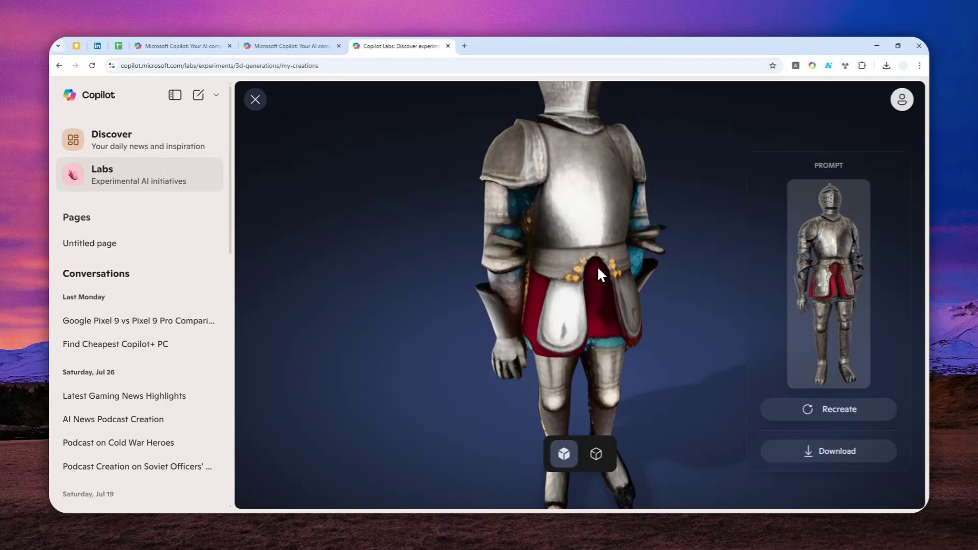
{"action": "scroll", "coordinate": [597, 266], "scroll_direction": "down", "scroll_amount": 5}
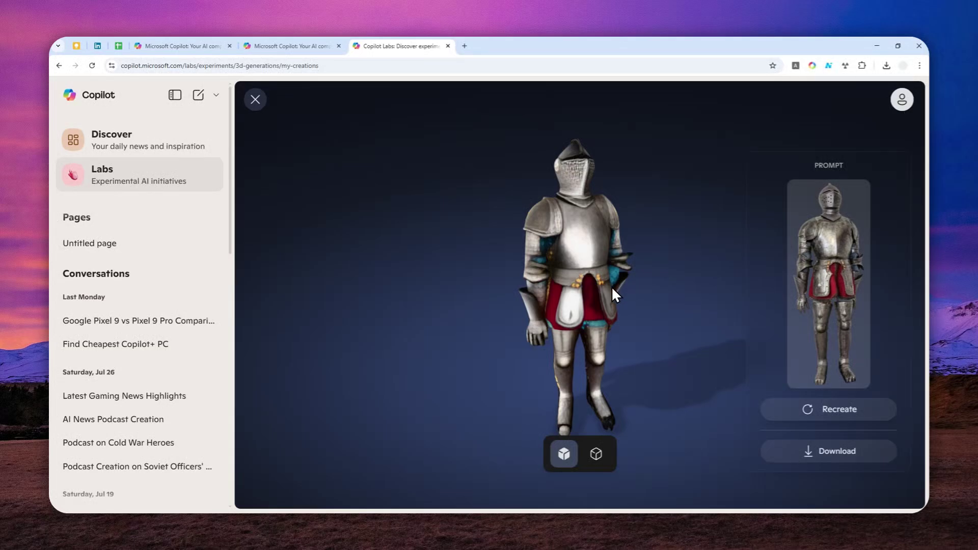
{"action": "left_click_drag", "start_coordinate": [612, 289], "coordinate": [600, 314]}
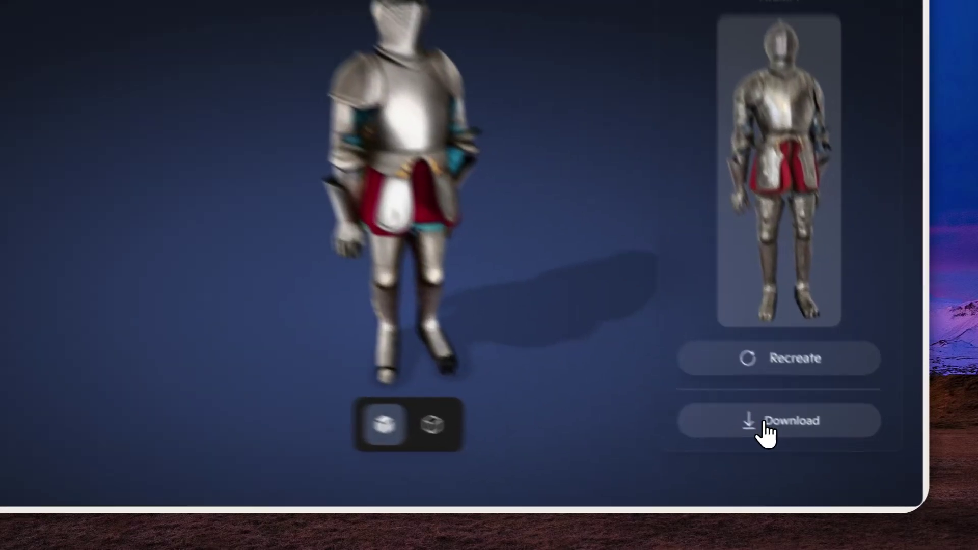
{"action": "left_click", "coordinate": [786, 445]}
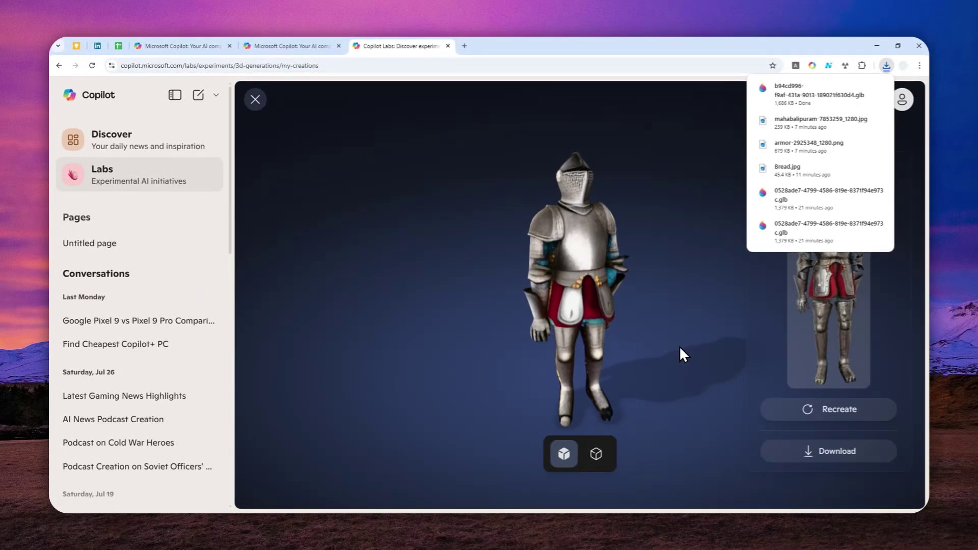
Orbit the knight as an untextured white mesh, then restore the textured armor view.
{"action": "left_click", "coordinate": [597, 448]}
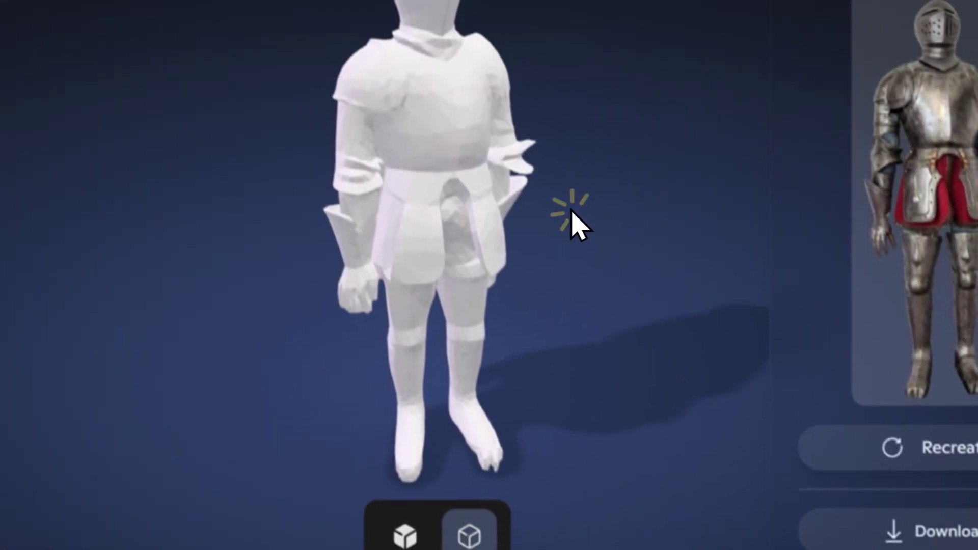
{"action": "left_click_drag", "start_coordinate": [539, 88], "coordinate": [342, 70]}
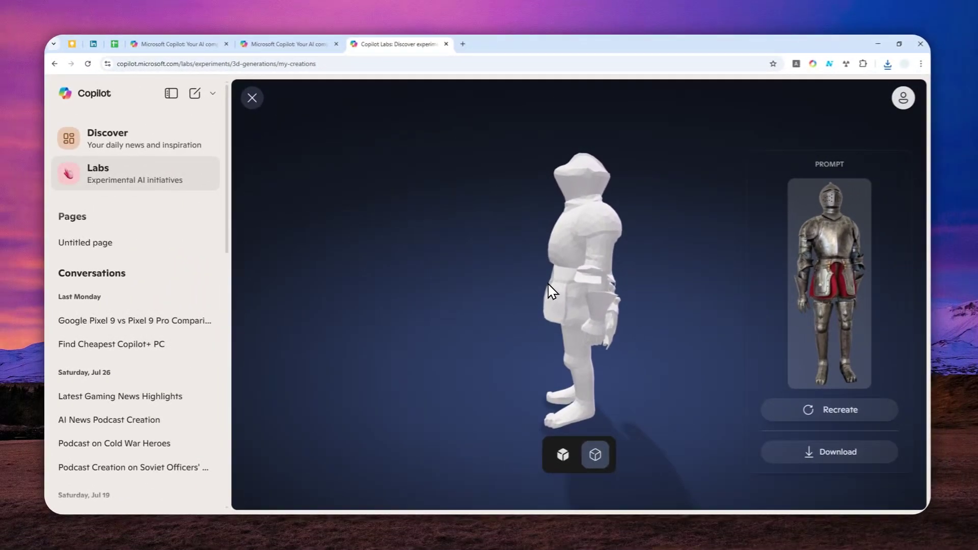
{"action": "left_click_drag", "start_coordinate": [546, 263], "coordinate": [623, 279]}
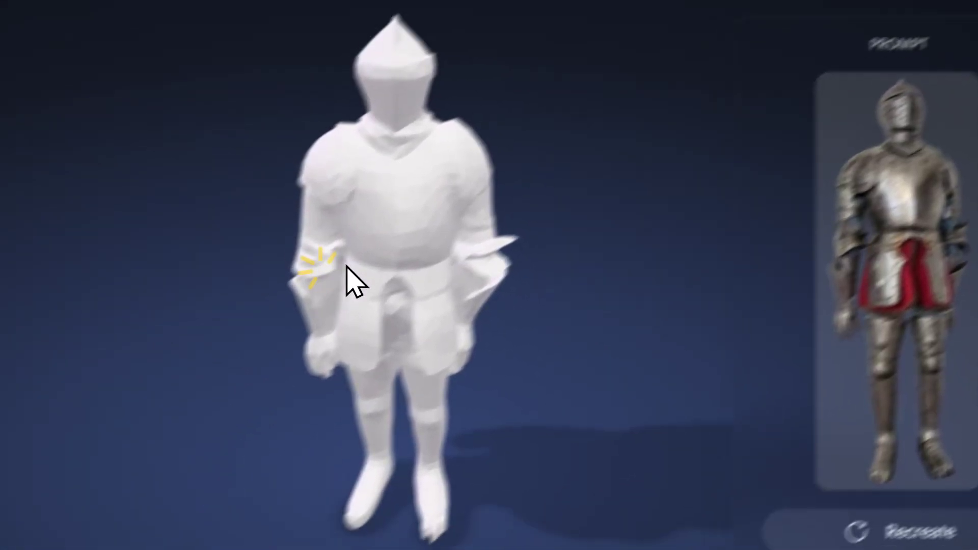
{"action": "left_click", "coordinate": [459, 441]}
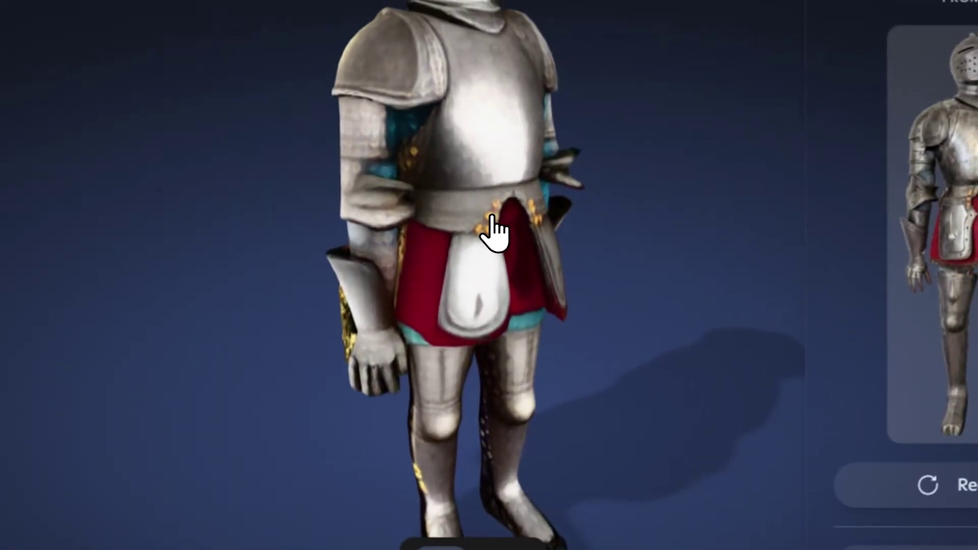